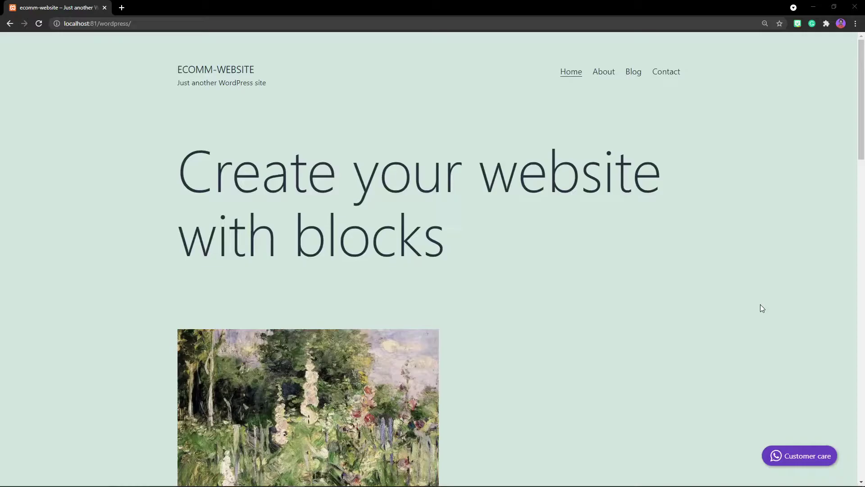
Switch from the WordPress storefront to the WATI Team Inbox window with Alt+Tab
key(alt+Tab)
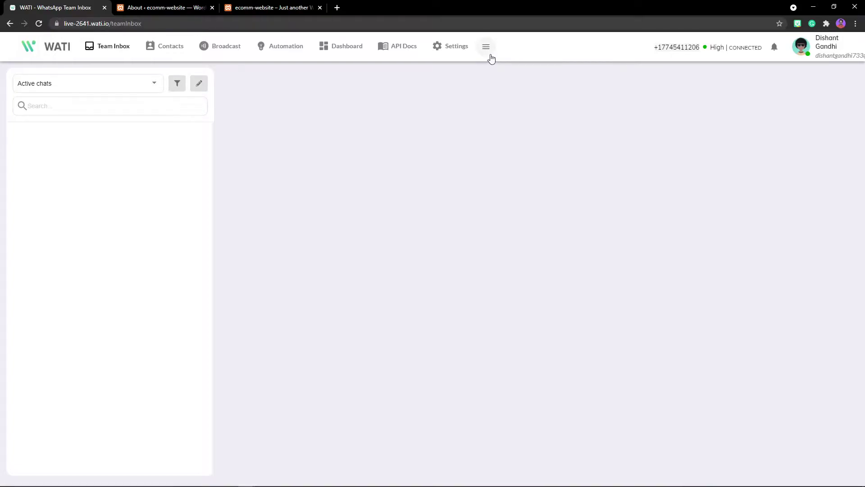
Go to WATI's Integration page through the top-bar hamburger menu
click(490, 55)
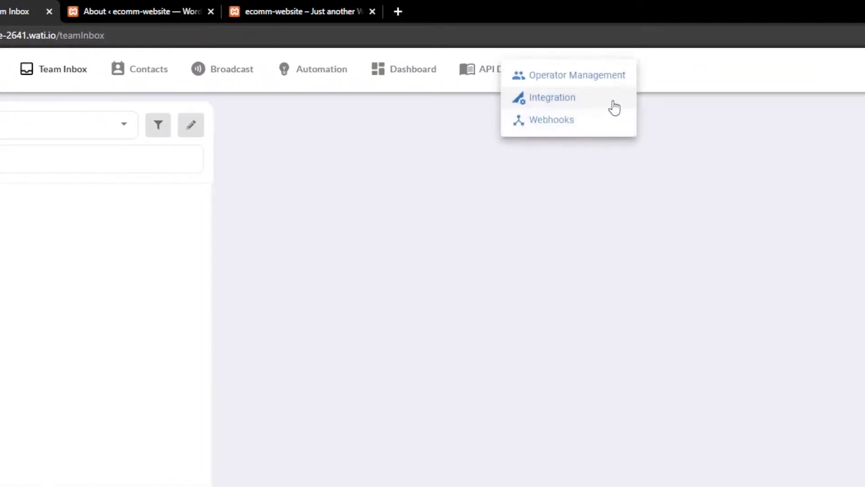
click(562, 107)
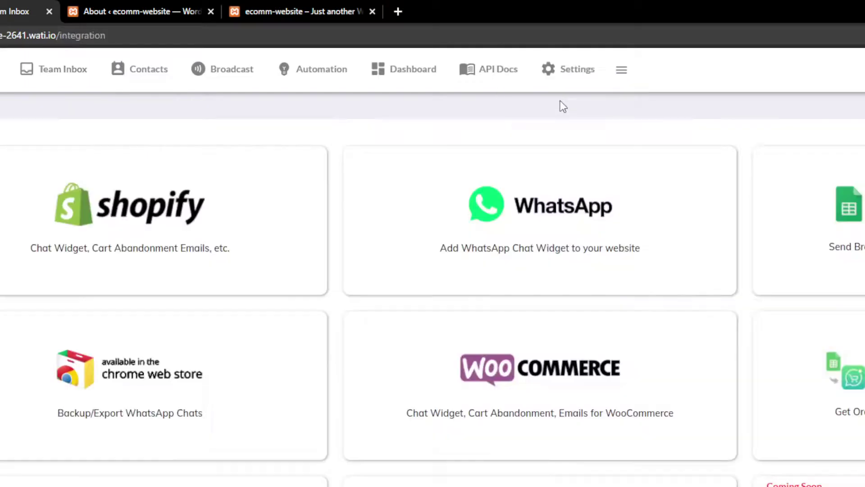
Open the WhatsApp chat widget generator and set the button colour to purple #6247c2
click(633, 221)
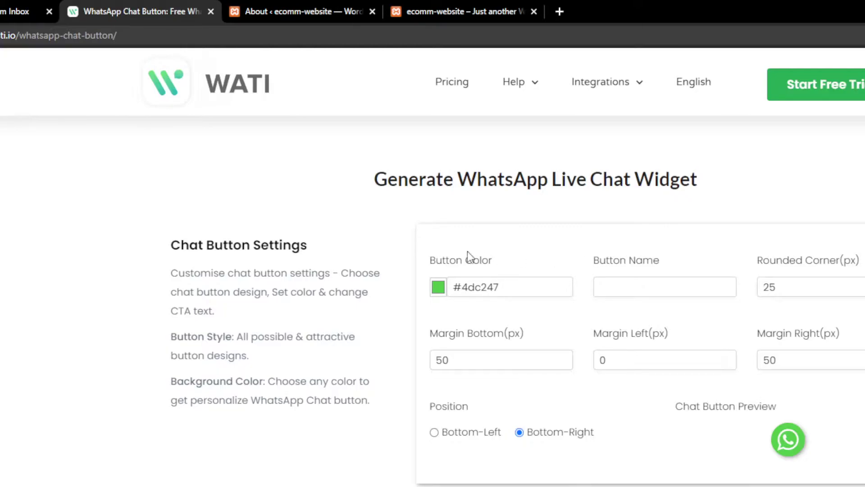
click(439, 288)
drag(549, 405, 512, 406)
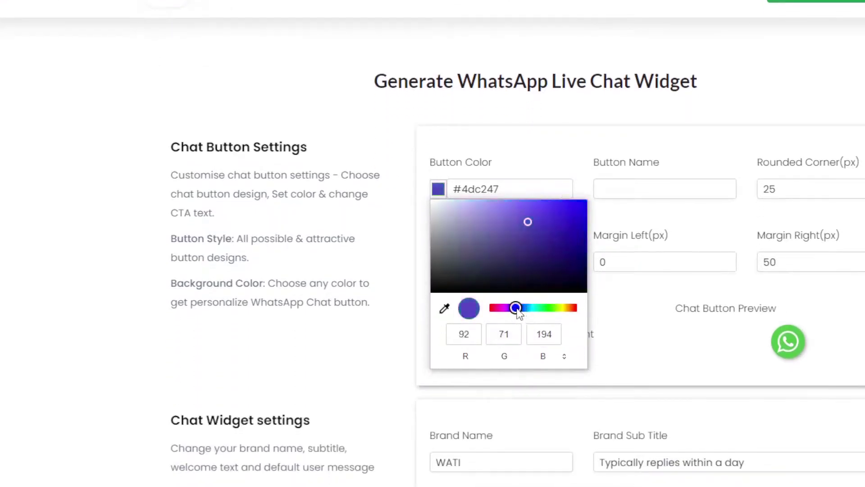
drag(512, 311, 517, 310)
click(642, 308)
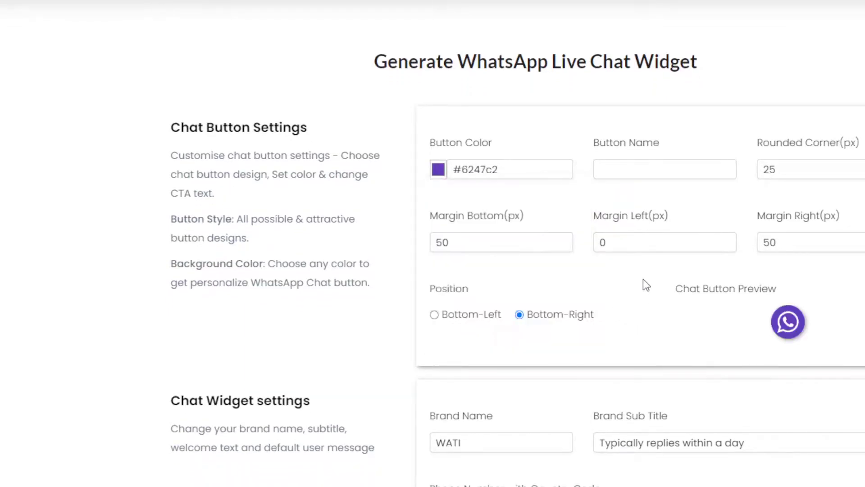
Label the chat button 'Customer care'
click(659, 175)
text(Cutomer)
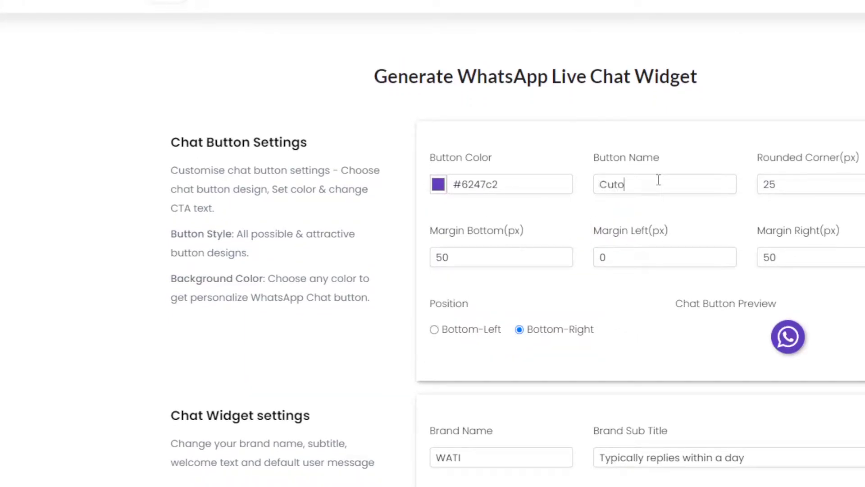
key(BackSpace)
key(BackSpace)
key(BackSpace)
key(BackSpace)
key(BackSpace)
text(stomer care)
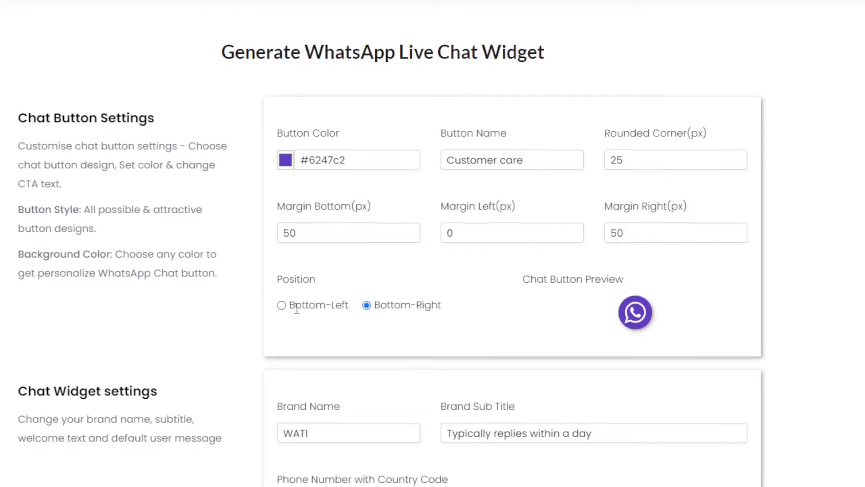
scroll(407, 306, down, 1)
scroll(409, 310, down, 1)
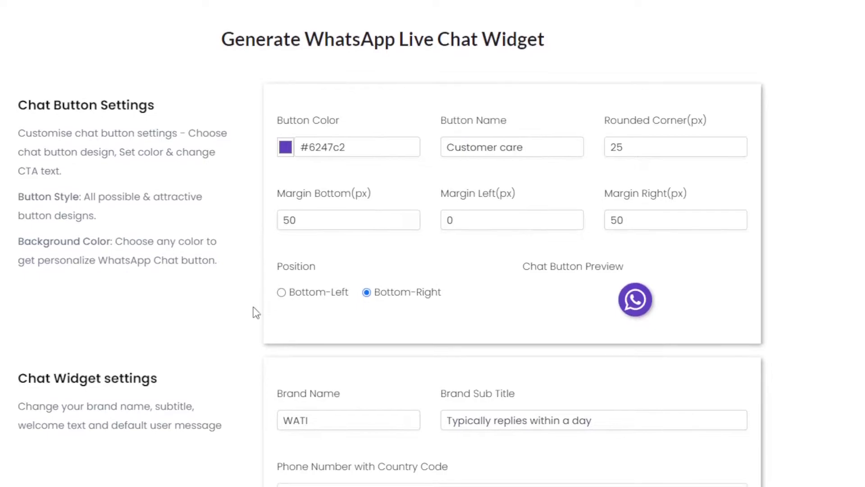
scroll(373, 305, down, 1)
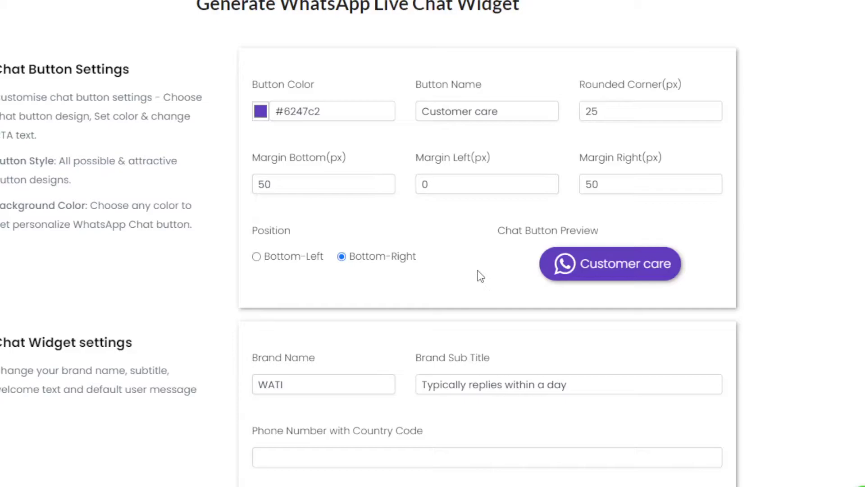
Replace the brand name WATI with 'Ecommerce Site'
scroll(479, 273, down, 2)
drag(308, 296, 235, 299)
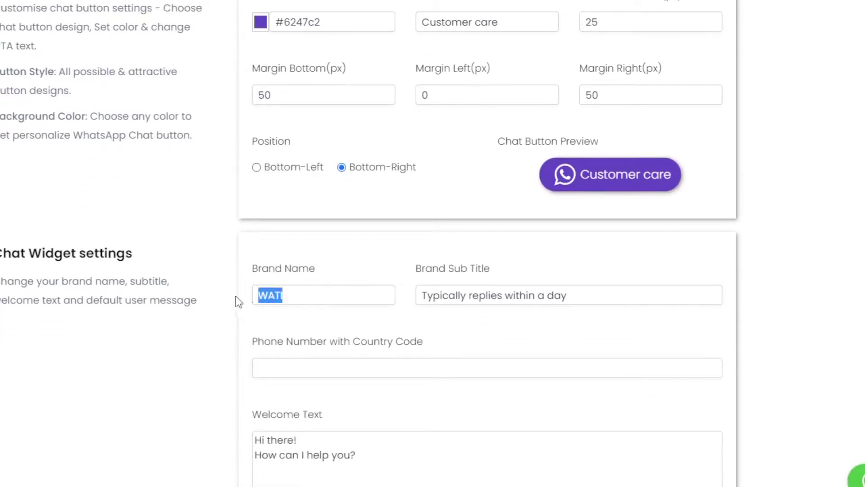
text(Ecommerce Soi)
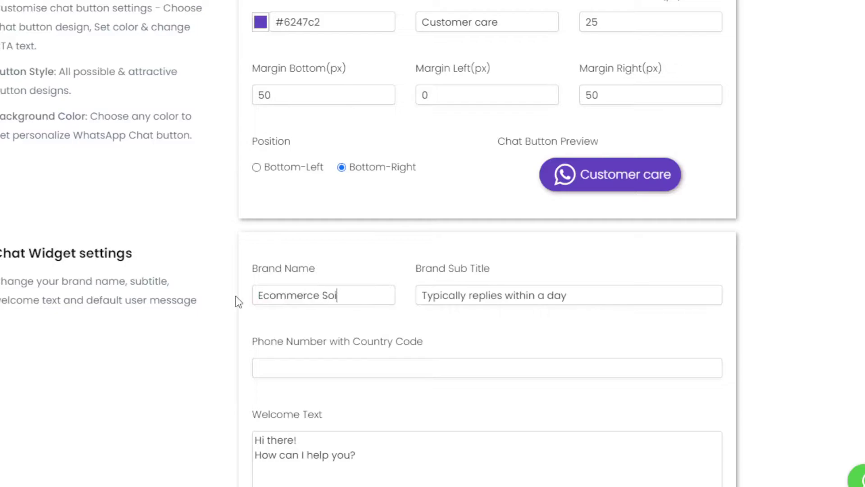
key(BackSpace)
key(BackSpace)
text(o)
key(BackSpace)
text(ite)
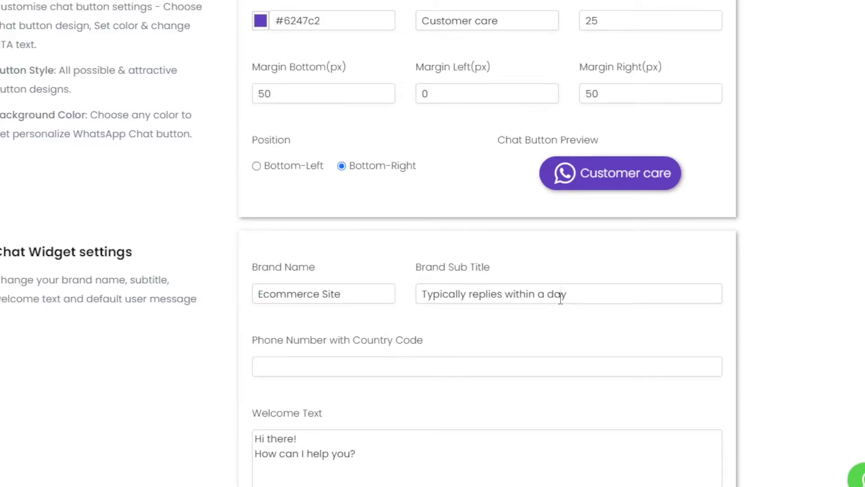
scroll(561, 297, down, 3)
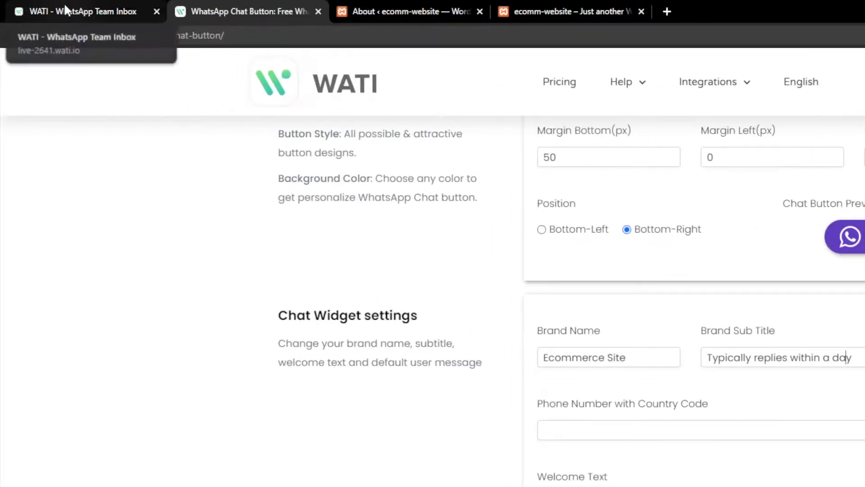
Copy the account's WhatsApp number from the WATI header into Phone Number with Country Code
click(65, 6)
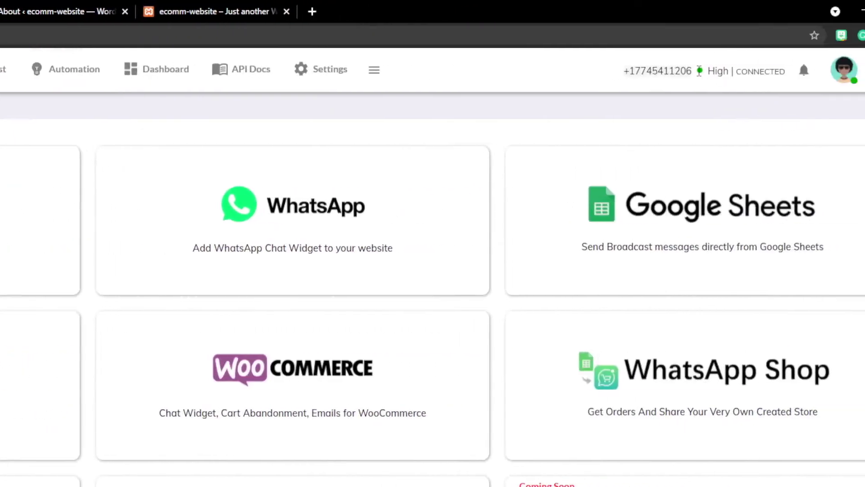
drag(685, 70, 618, 71)
key(ctrl+c)
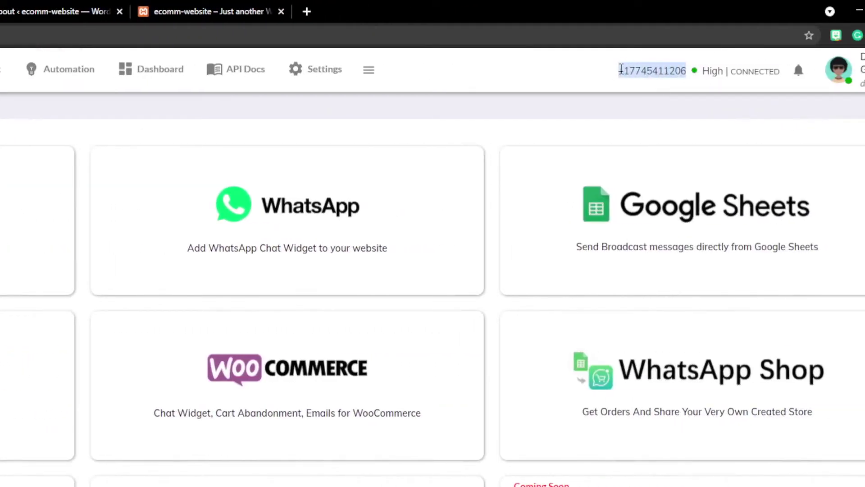
click(61, 9)
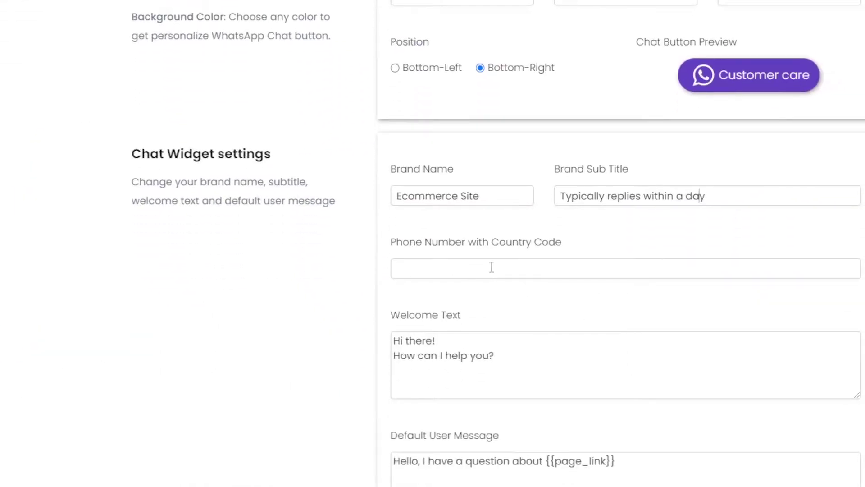
click(493, 391)
key(ctrl+v)
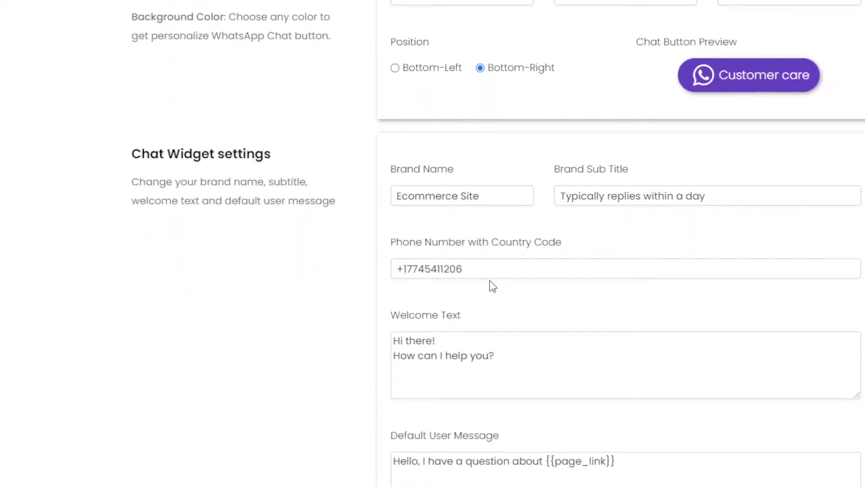
Add 'Welcome to Ecommerce Site' after 'Hi there!' in the welcome text
scroll(491, 286, down, 3)
click(453, 207)
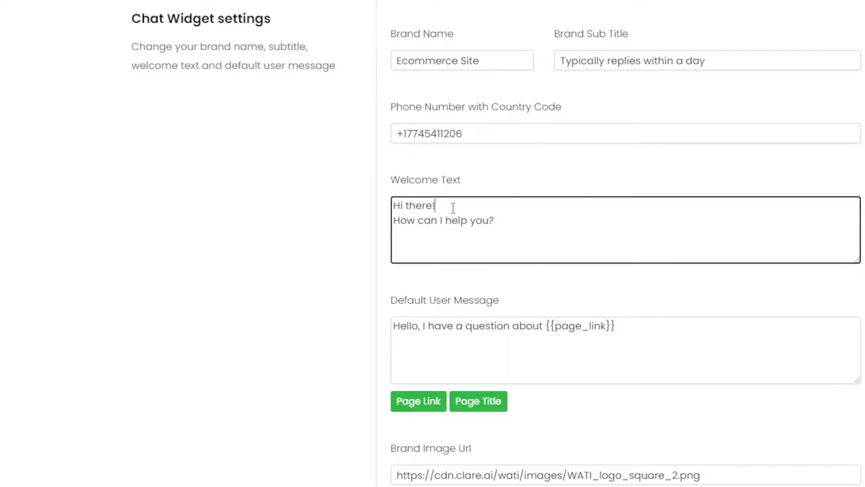
text(Welcome to Eco)
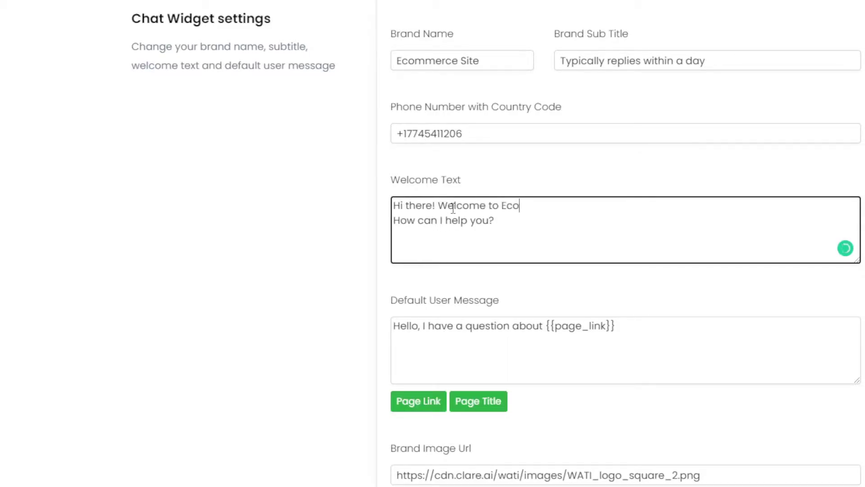
text(mmerce Site)
click(509, 228)
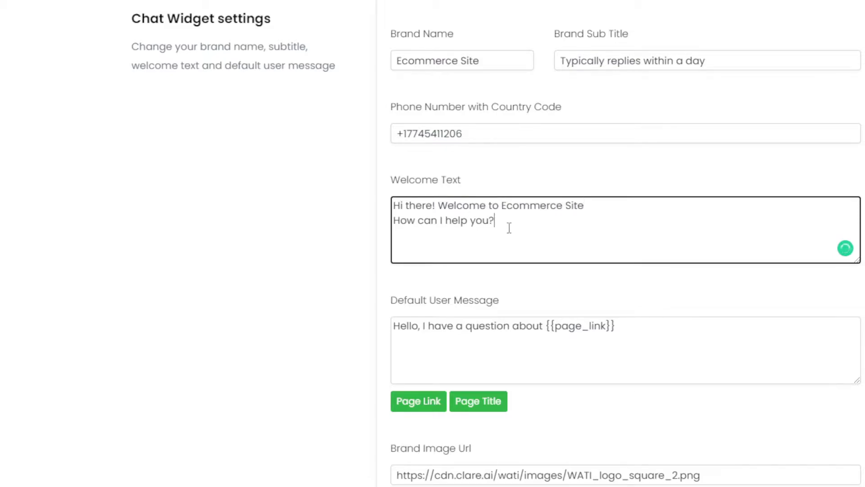
Replace {{page_link}} in the default user message with 'Ecommerce Site'
scroll(473, 323, down, 1)
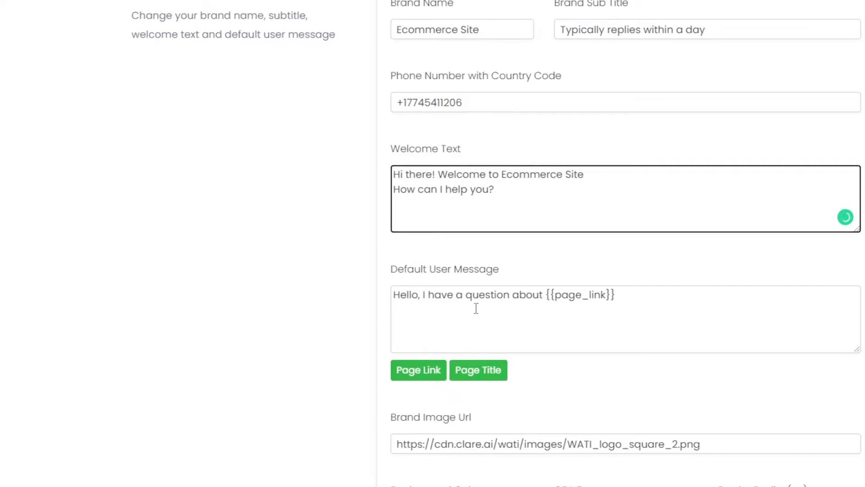
scroll(476, 308, down, 1)
drag(628, 285, 547, 289)
text(Eco)
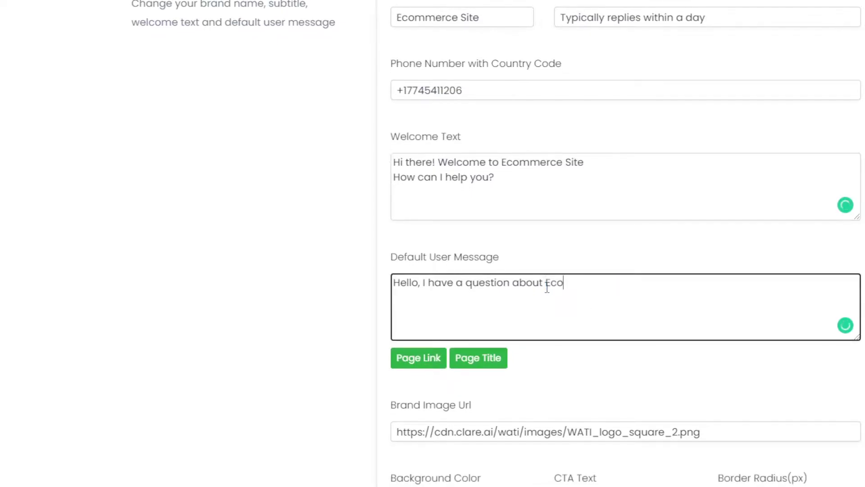
text(mmerce Site)
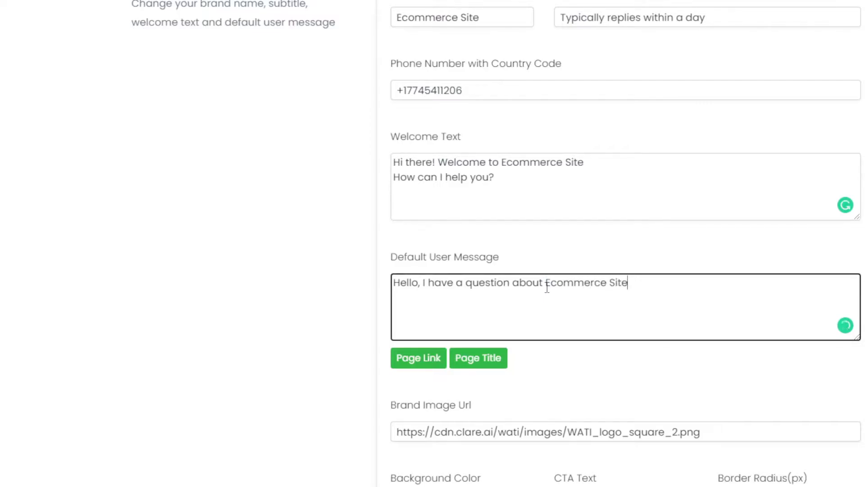
Change the widget background colour to dark purple
scroll(547, 287, down, 3)
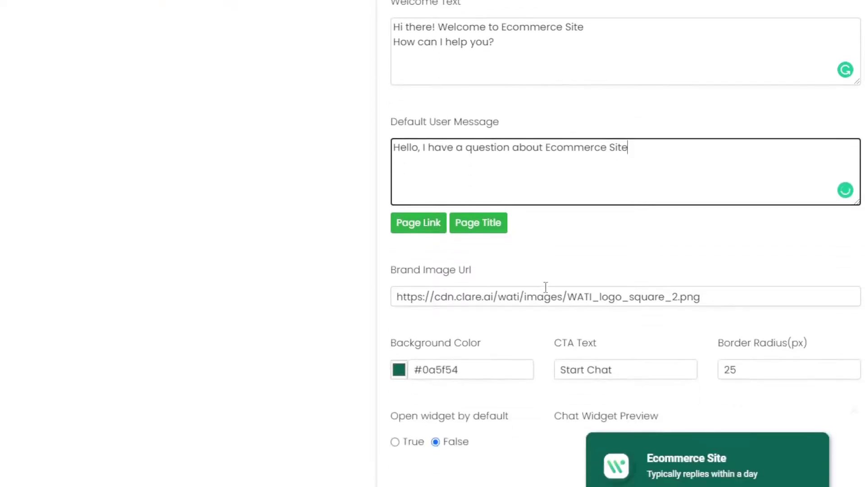
drag(426, 296, 464, 297)
click(701, 242)
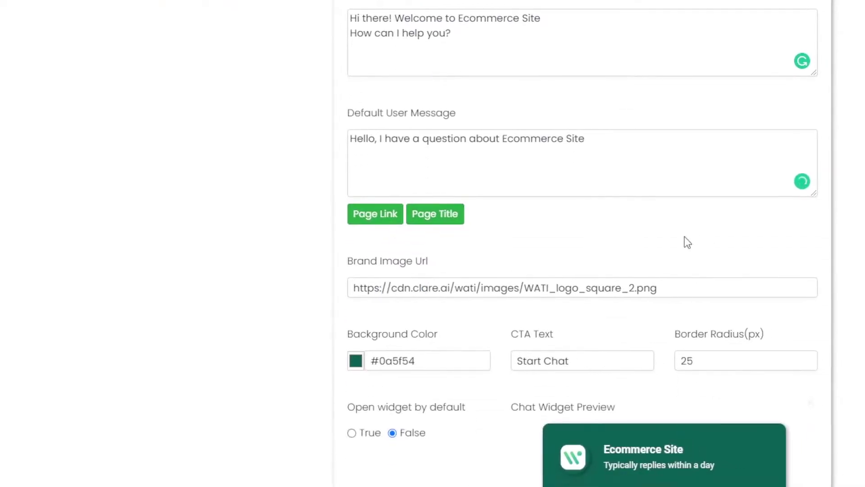
scroll(496, 203, down, 5)
scroll(374, 181, up, 1)
click(368, 177)
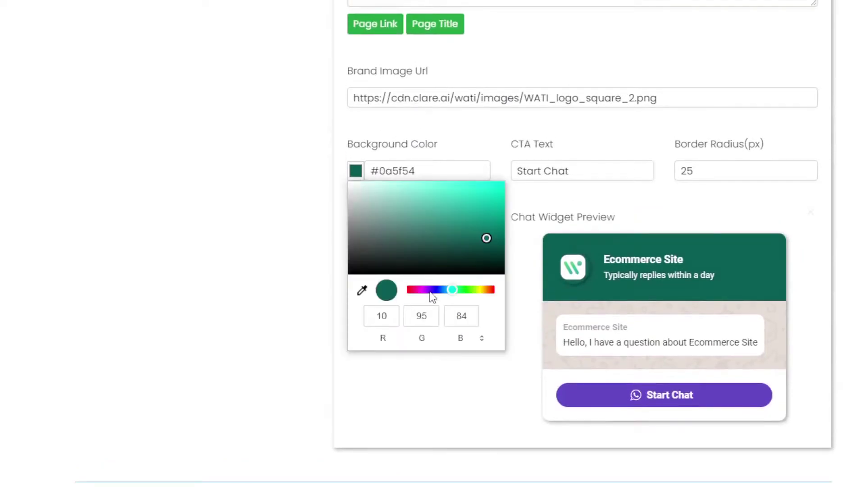
drag(429, 290, 431, 290)
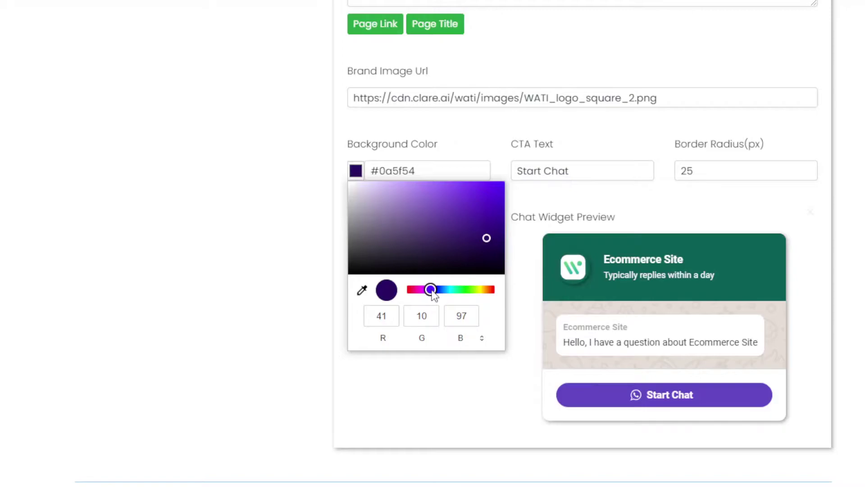
click(307, 267)
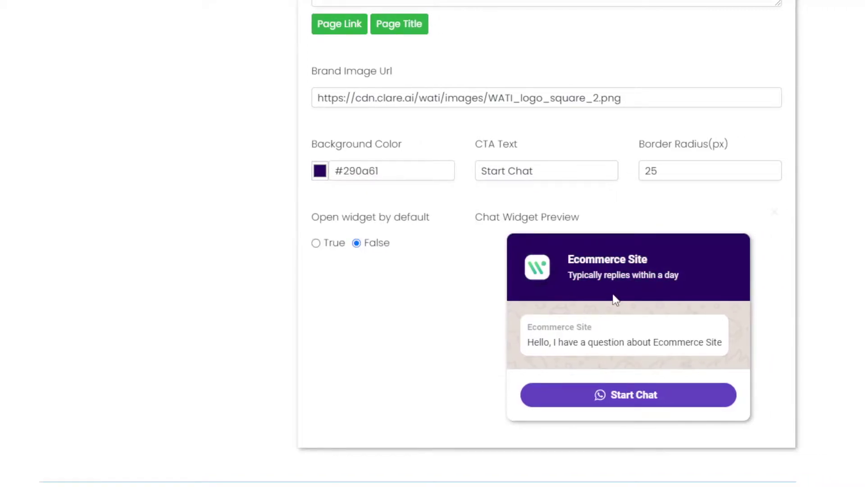
Keep the 'Start Chat' CTA text and set 'Open widget by default' to False
scroll(464, 197, down, 2)
scroll(464, 197, up, 2)
click(555, 179)
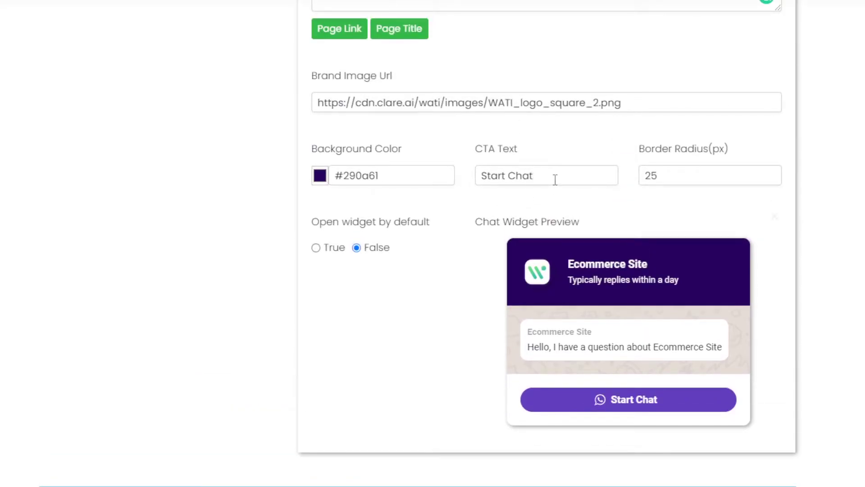
scroll(643, 317, down, 2)
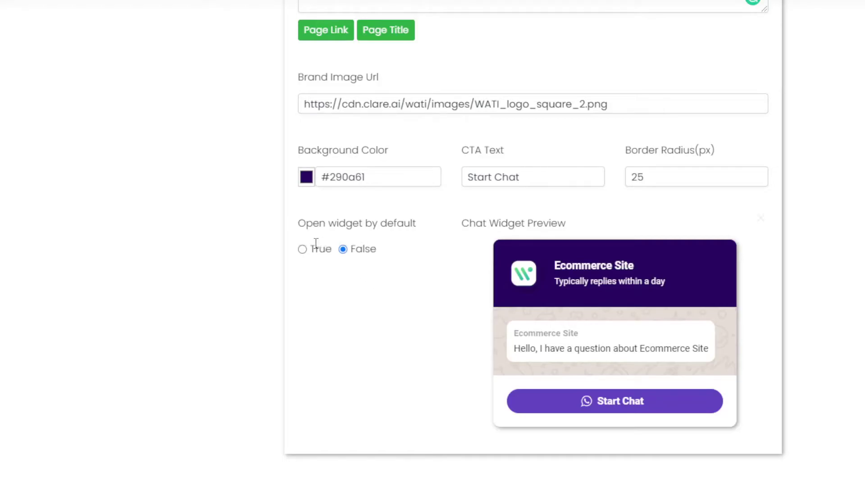
click(302, 249)
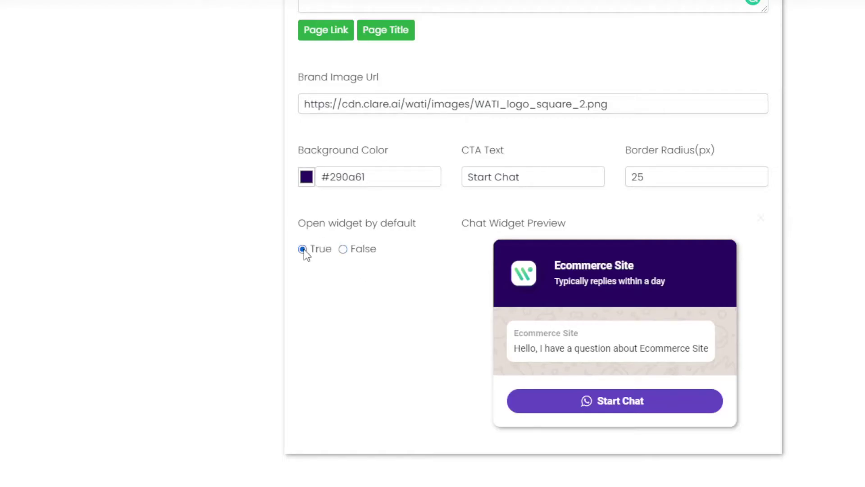
click(344, 251)
scroll(510, 324, down, 1)
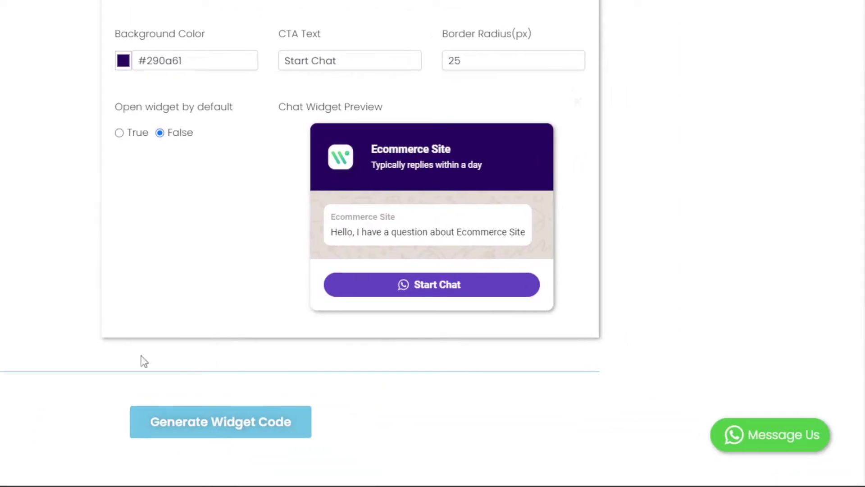
Generate the widget code, review the script, then switch to the WordPress 'About ‹ ecomm-website' tab
click(225, 433)
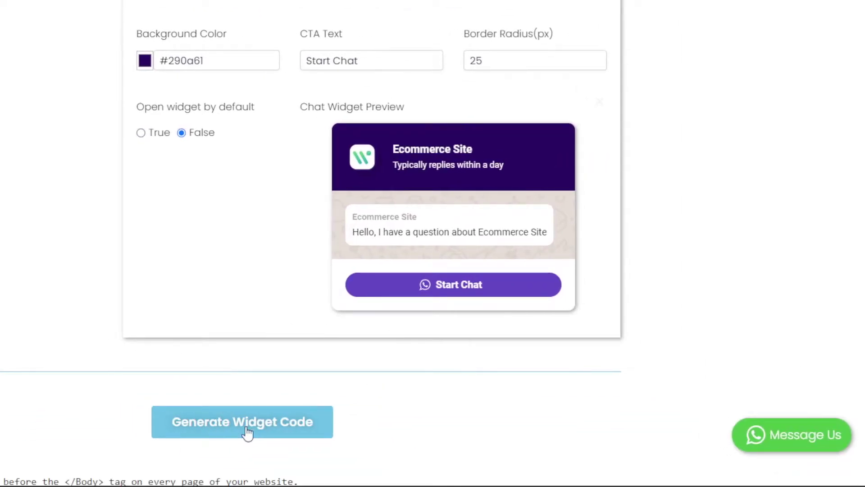
scroll(247, 433, down, 7)
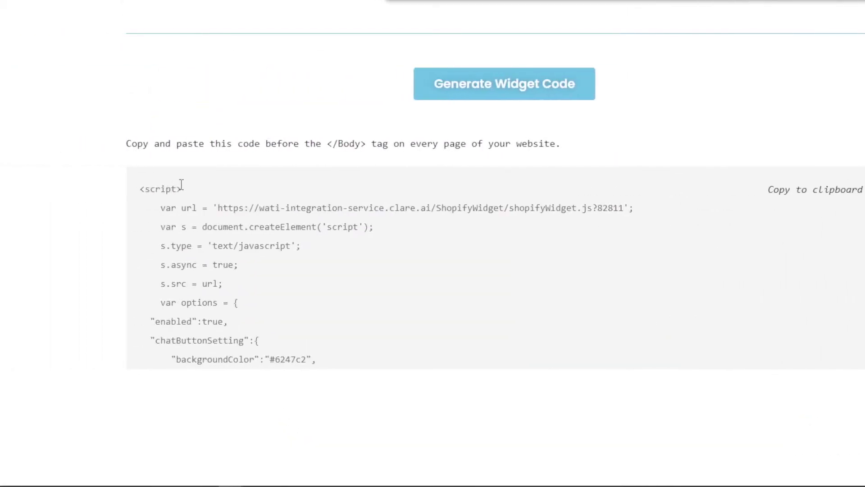
scroll(180, 183, down, 7)
scroll(182, 185, up, 7)
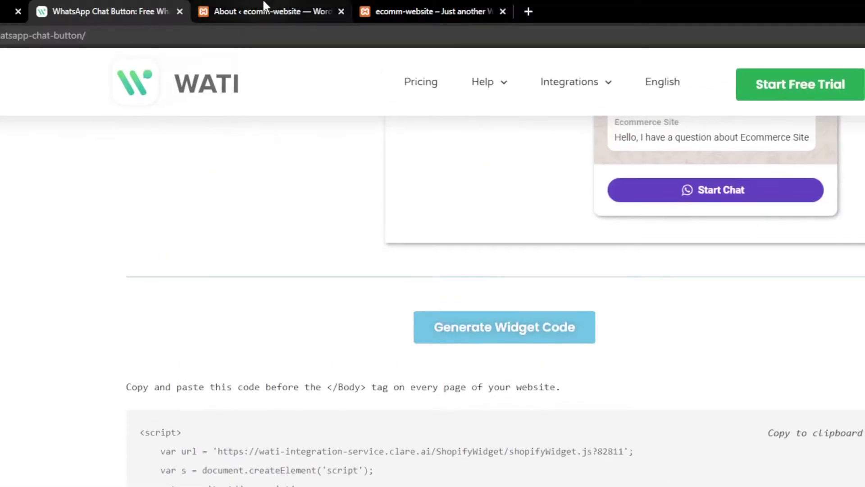
click(265, 8)
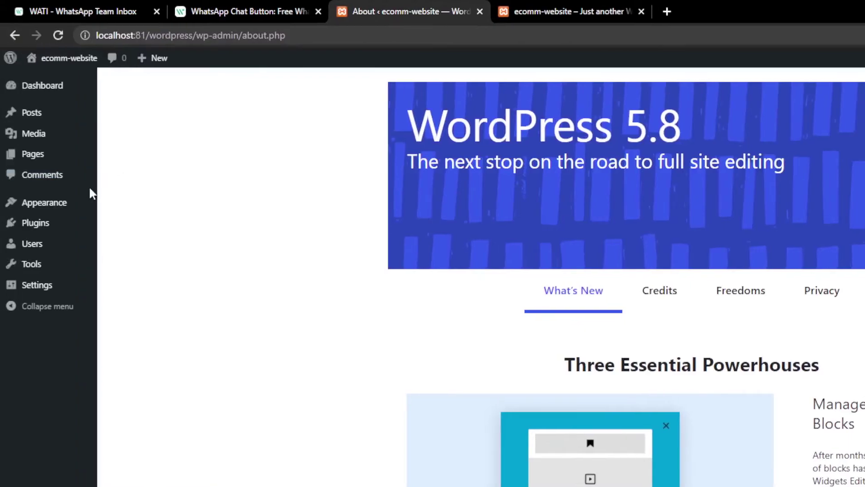
Go from the WordPress Dashboard to Plugins > Add New
click(21, 89)
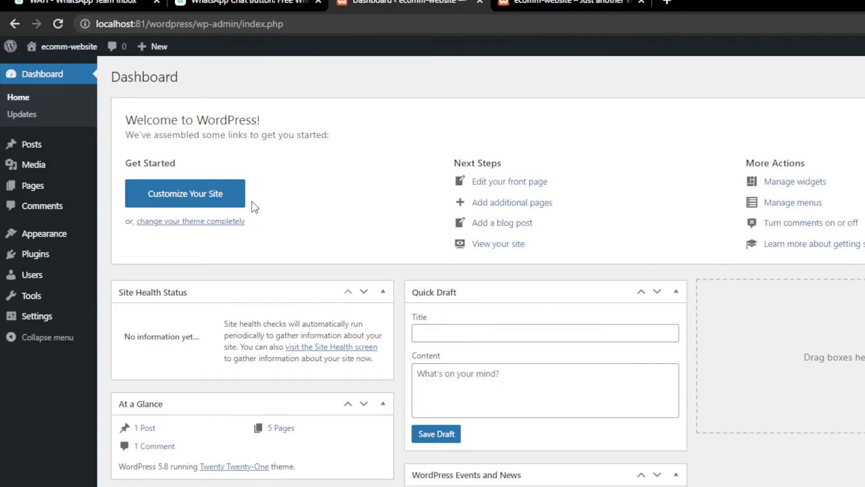
mouse_move(60, 260)
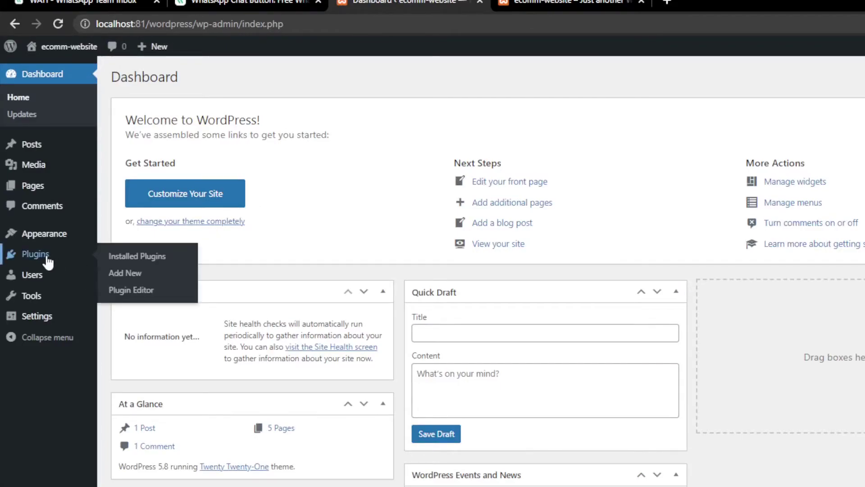
click(47, 261)
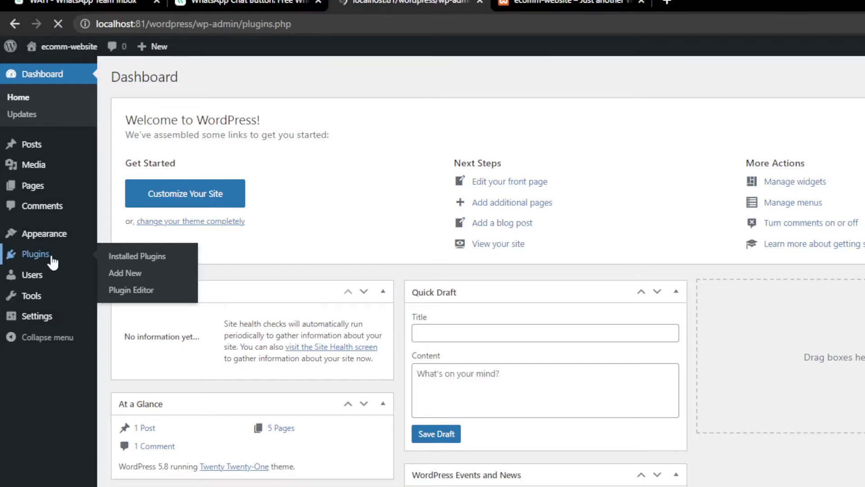
click(190, 88)
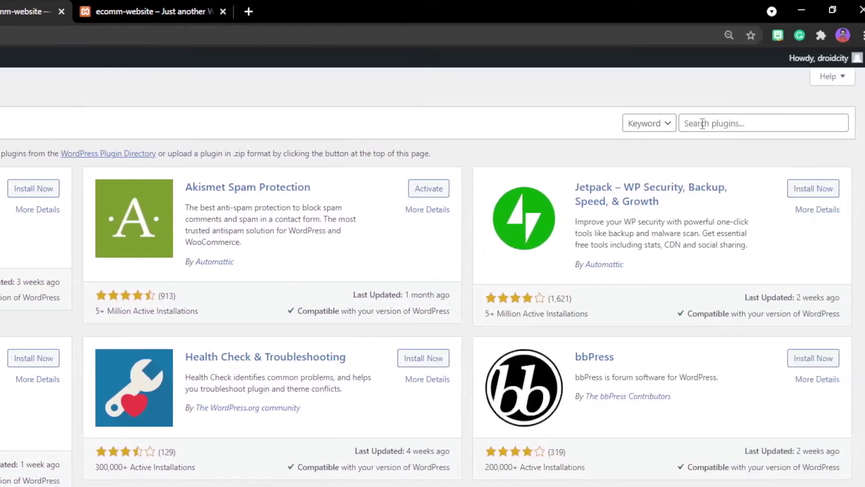
Search the plugin directory for 'Header and footer script'
click(689, 123)
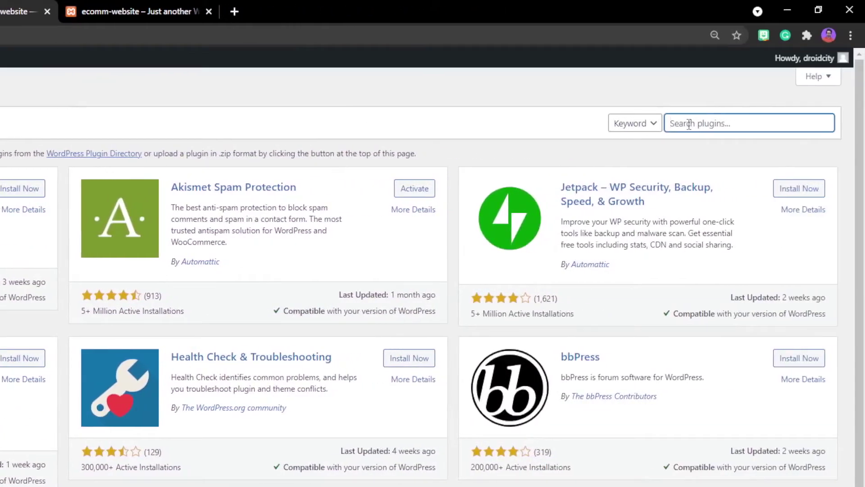
text(Header and footer plu)
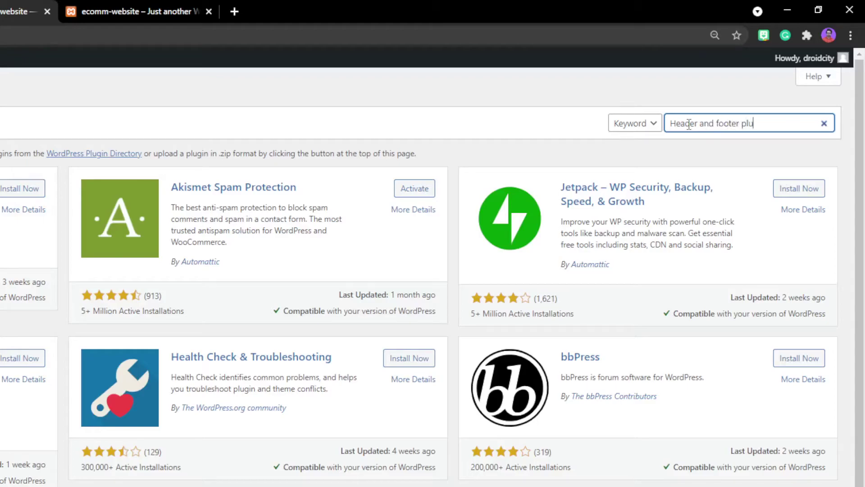
key(BackSpace)
key(BackSpace)
key(BackSpace)
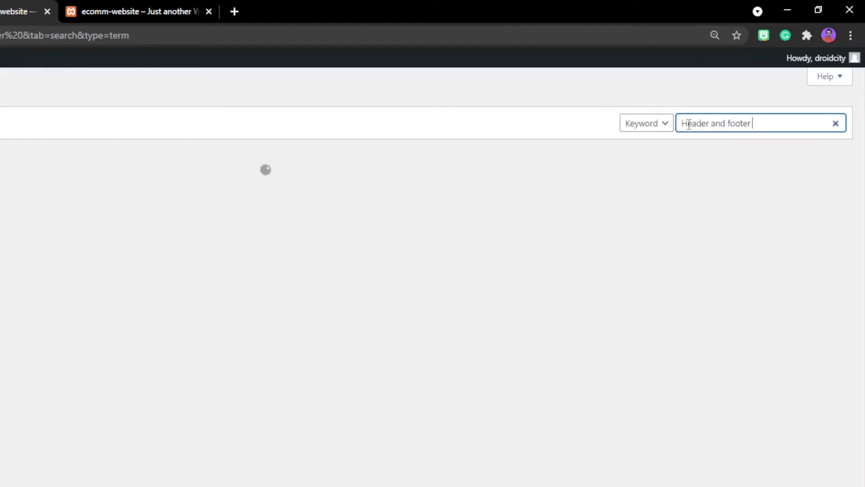
text(sci[p)
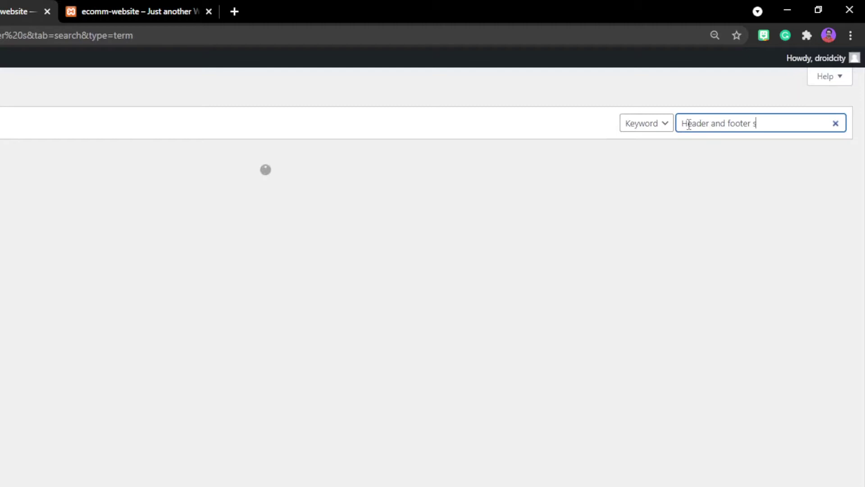
key(BackSpace)
key(BackSpace)
key(BackSpace)
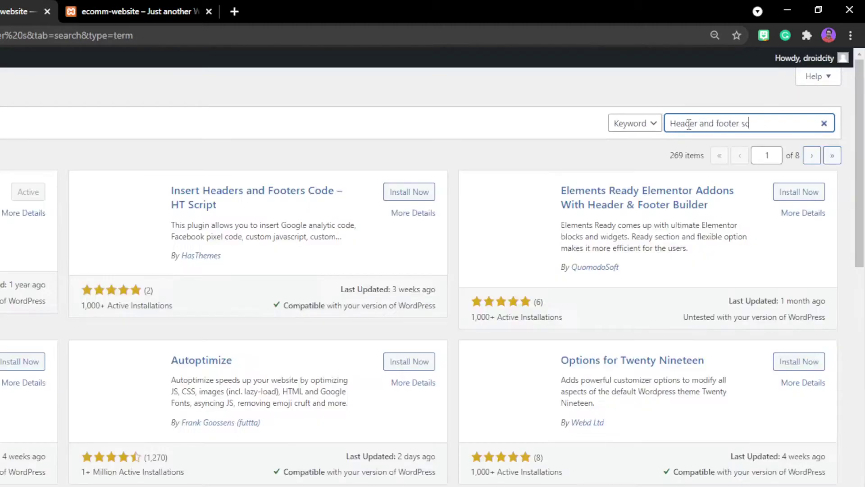
text(ript)
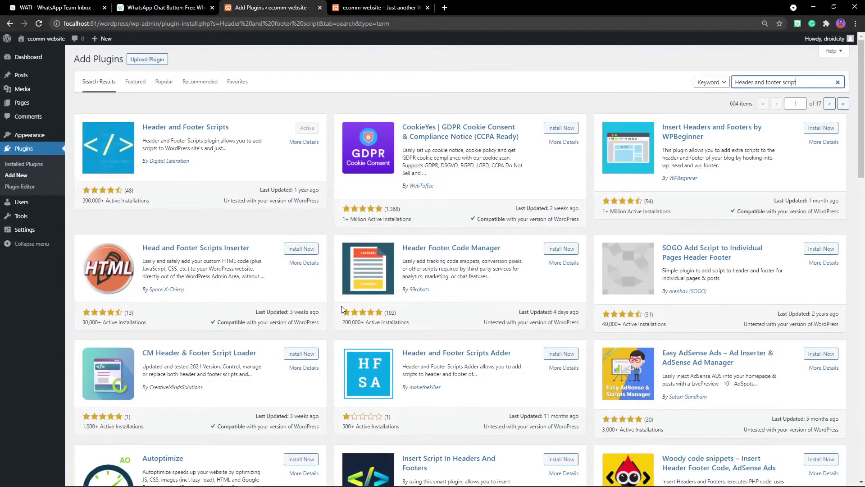
scroll(486, 464, down, 5)
scroll(341, 309, up, 6)
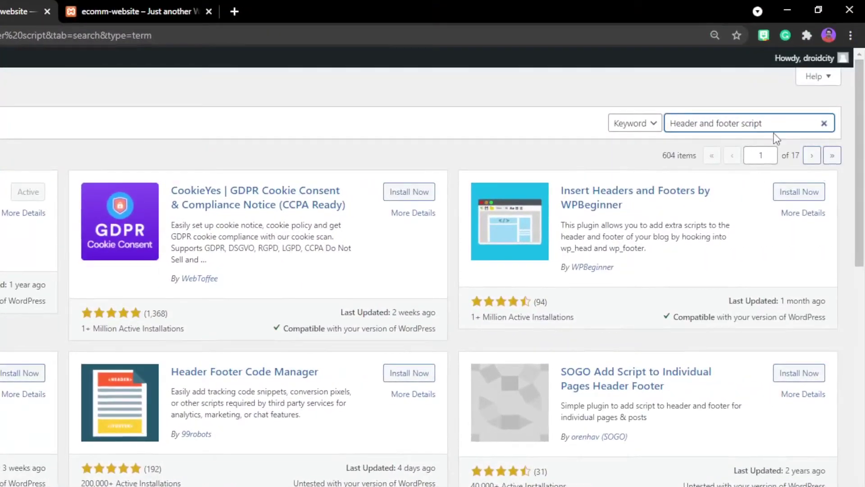
Clear the search and re-search 'Header and footer scripts' to list the active plugin
drag(761, 123, 638, 129)
key(BackSpace)
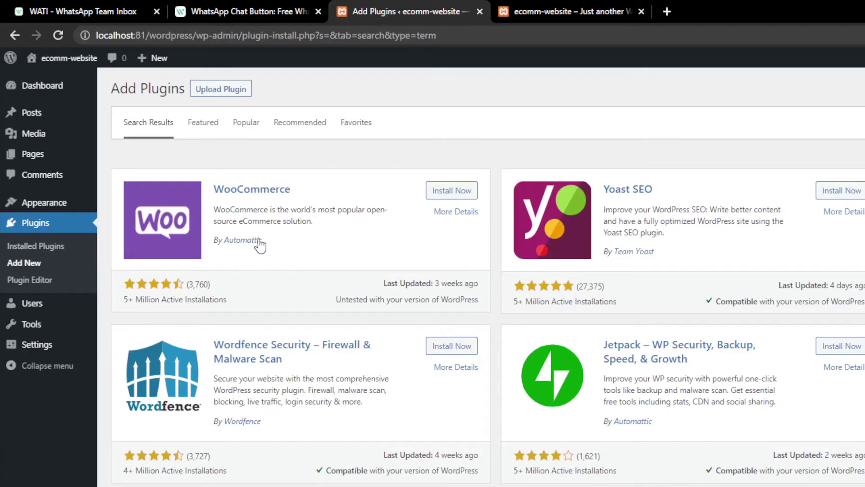
text(Header and g)
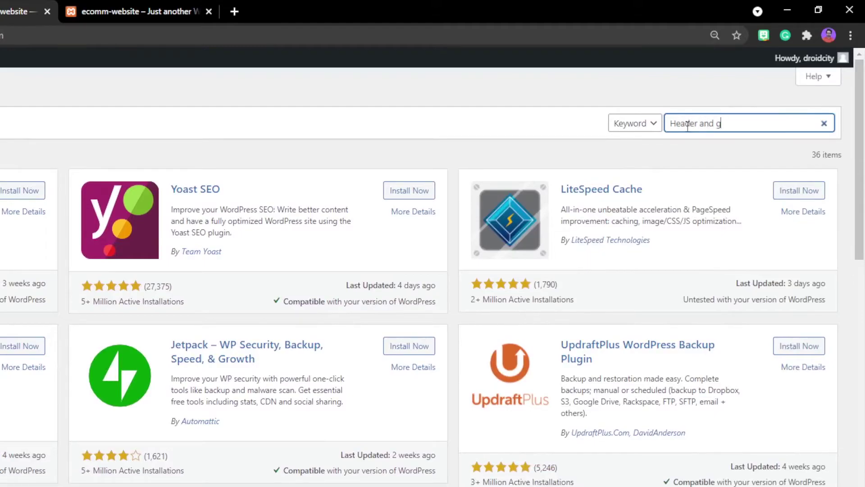
key(BackSpace)
text(footer scripts)
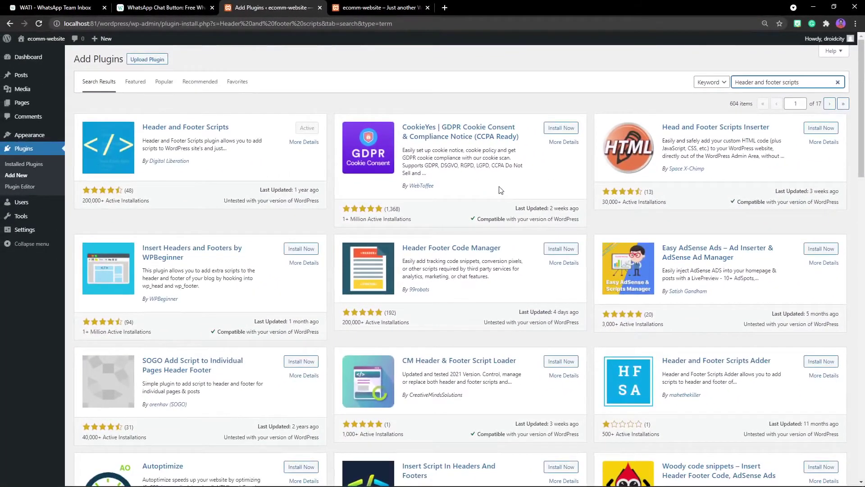
scroll(500, 190, down, 5)
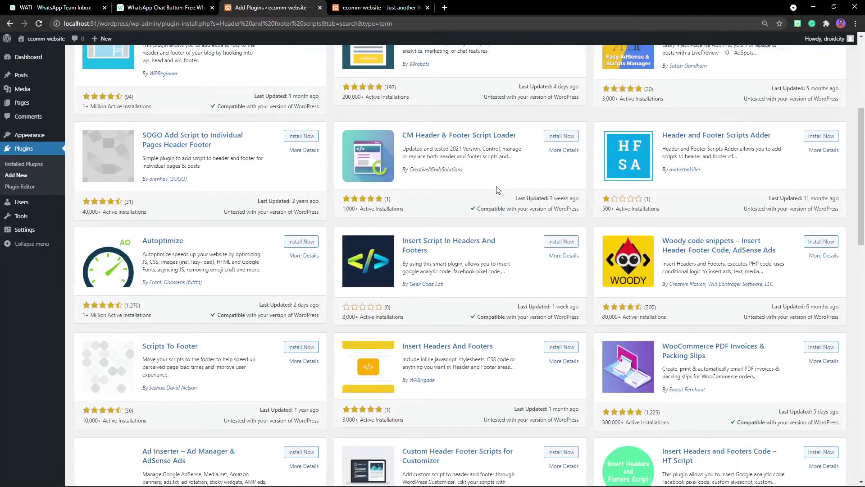
scroll(491, 237, up, 5)
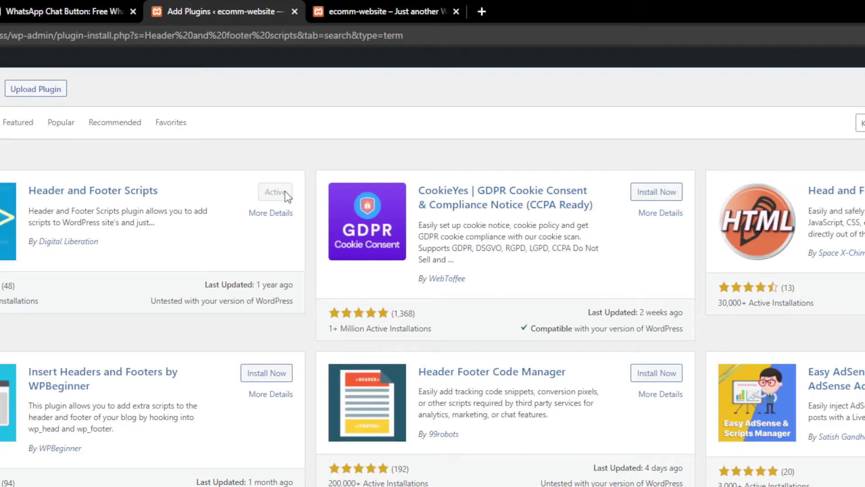
mouse_move(63, 311)
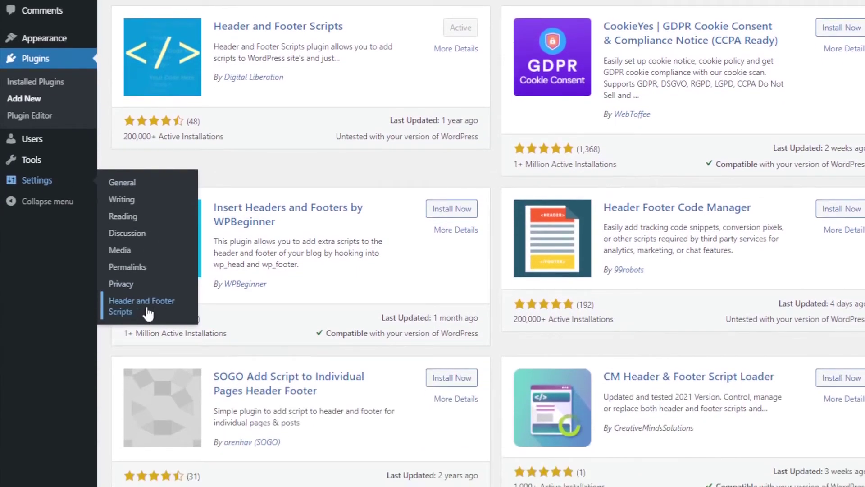
Paste the copied WATI widget script into 'Scripts in header' under Header and Footer Scripts and save
click(148, 313)
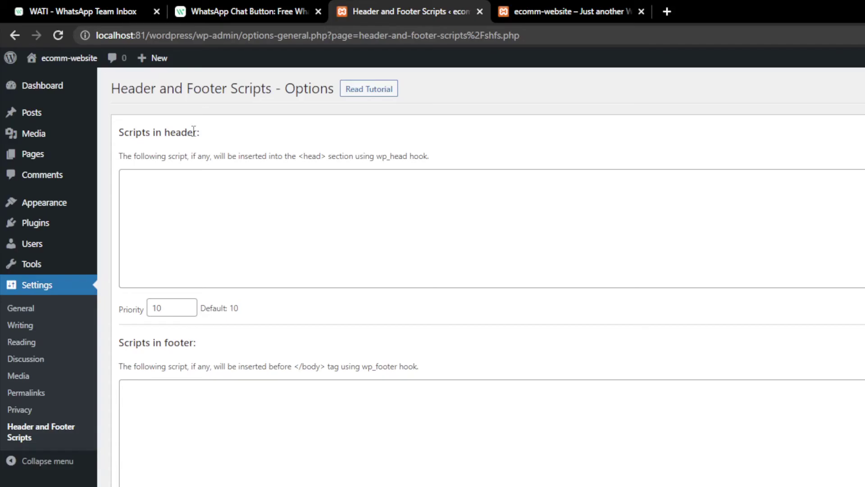
click(198, 10)
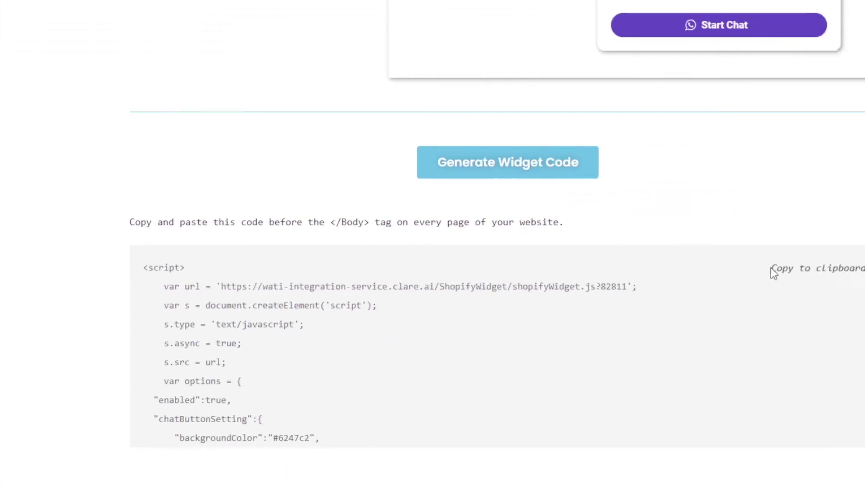
click(689, 265)
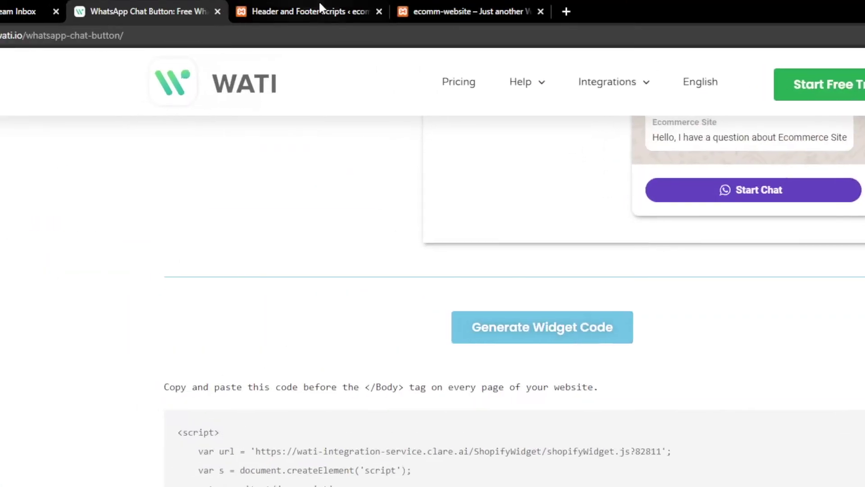
click(320, 7)
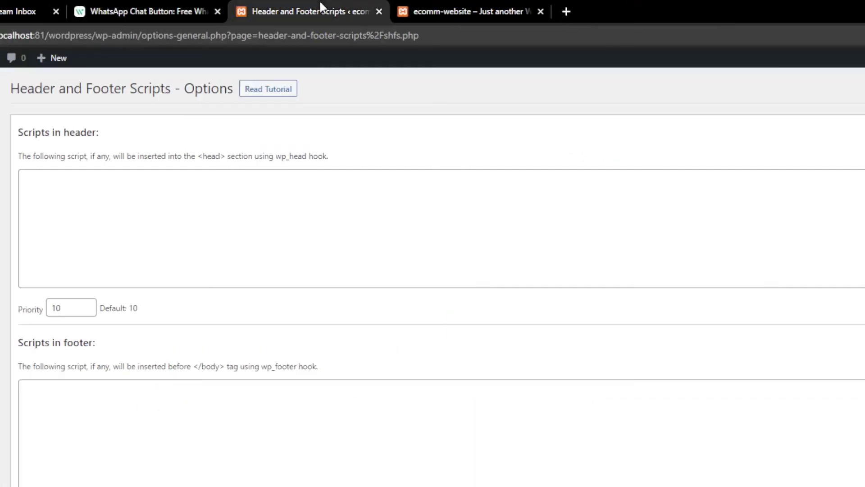
click(130, 187)
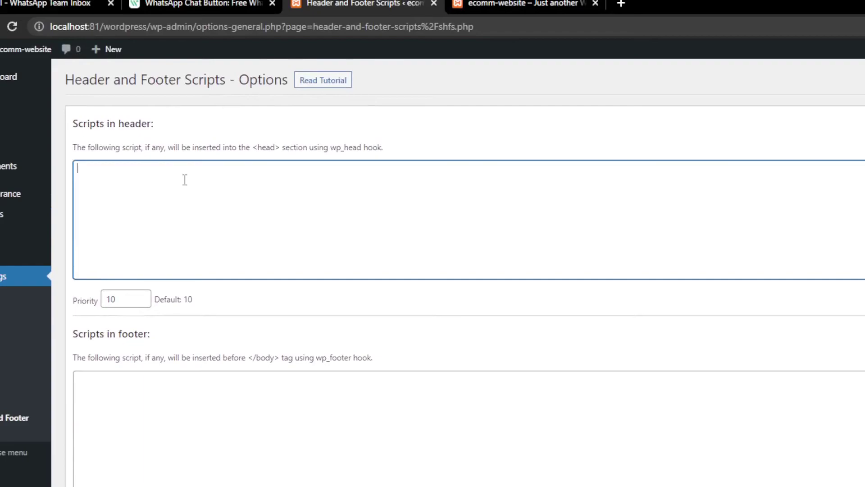
key(ctrl+v)
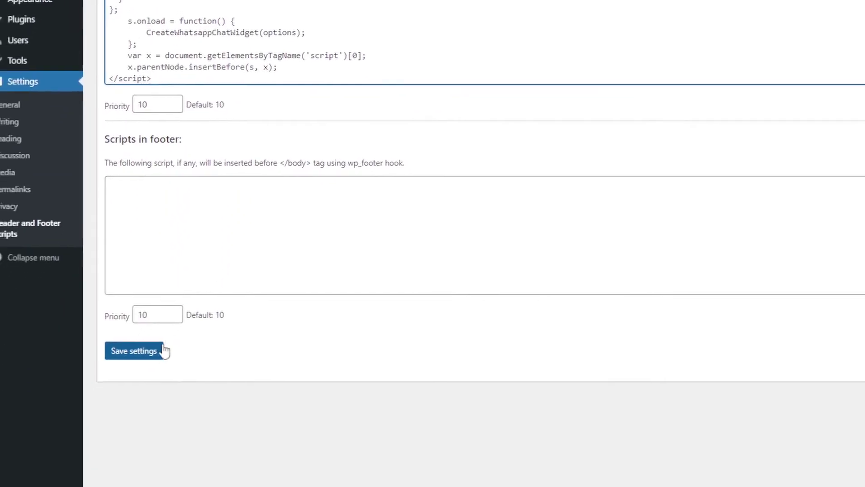
click(164, 315)
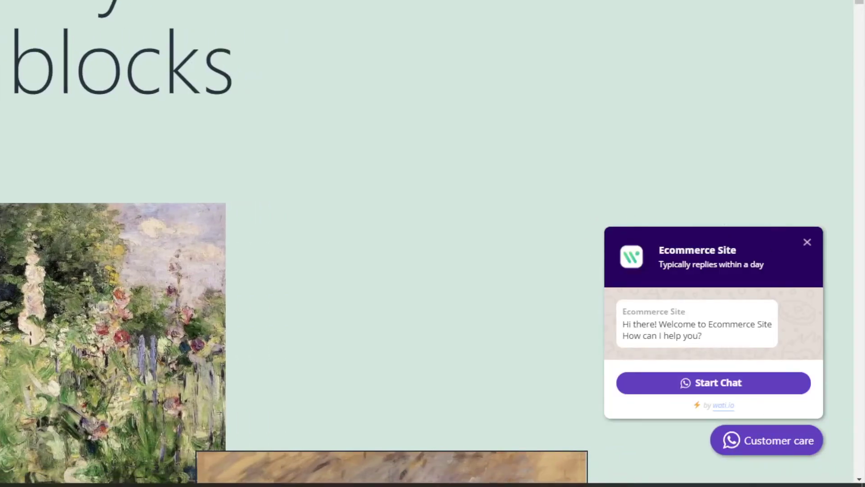
Close the chat popup, then reopen it from the purple Customer care button to show the Ecommerce Site greeting
click(807, 242)
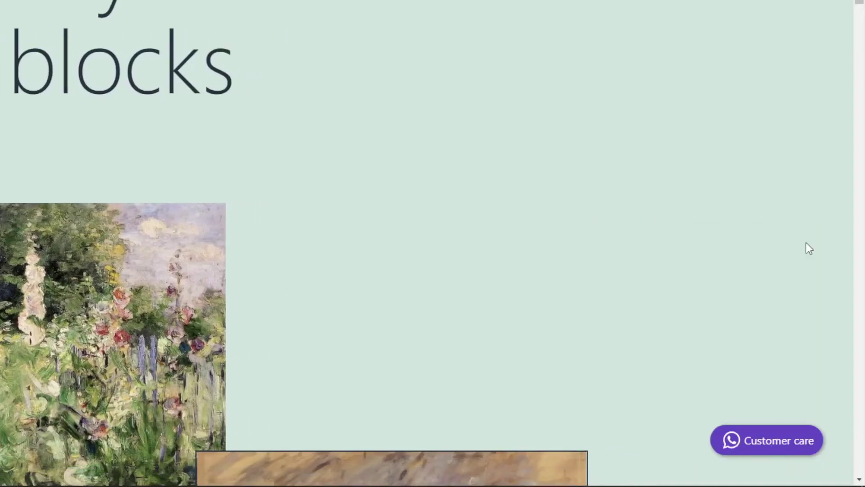
click(754, 440)
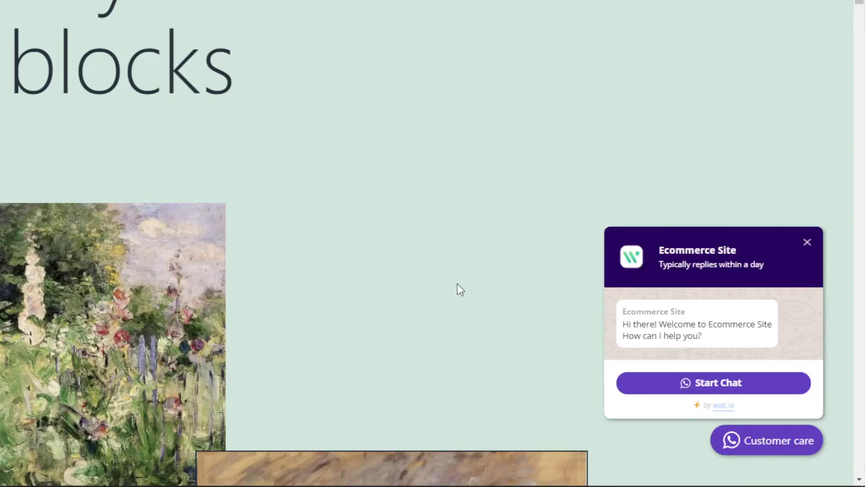